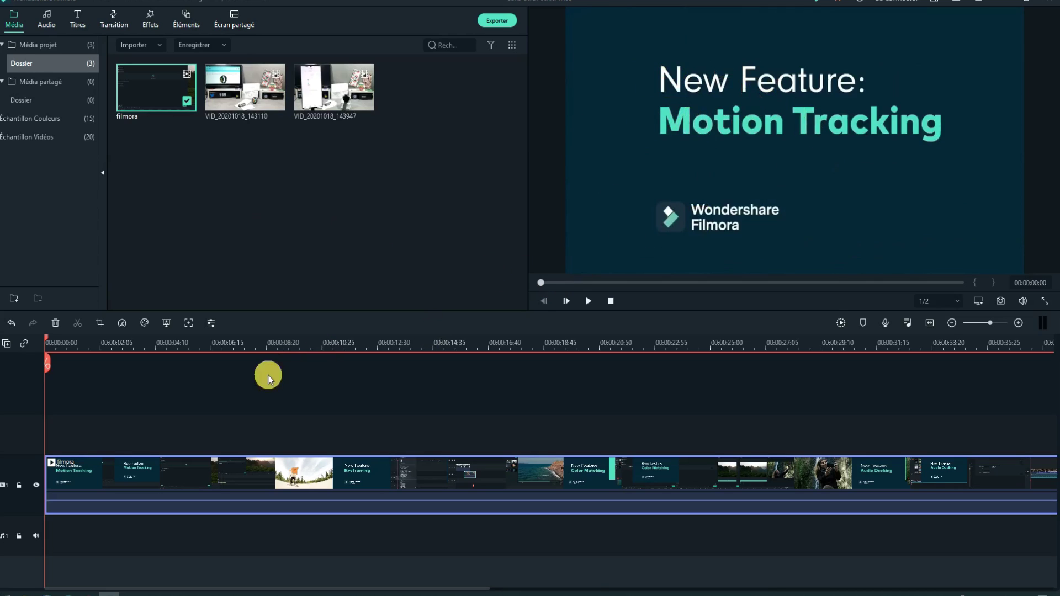
Play the filmora clip in the preview from the start and return to the skateboarder scene at about 8 seconds.
mouse_move(168, 95)
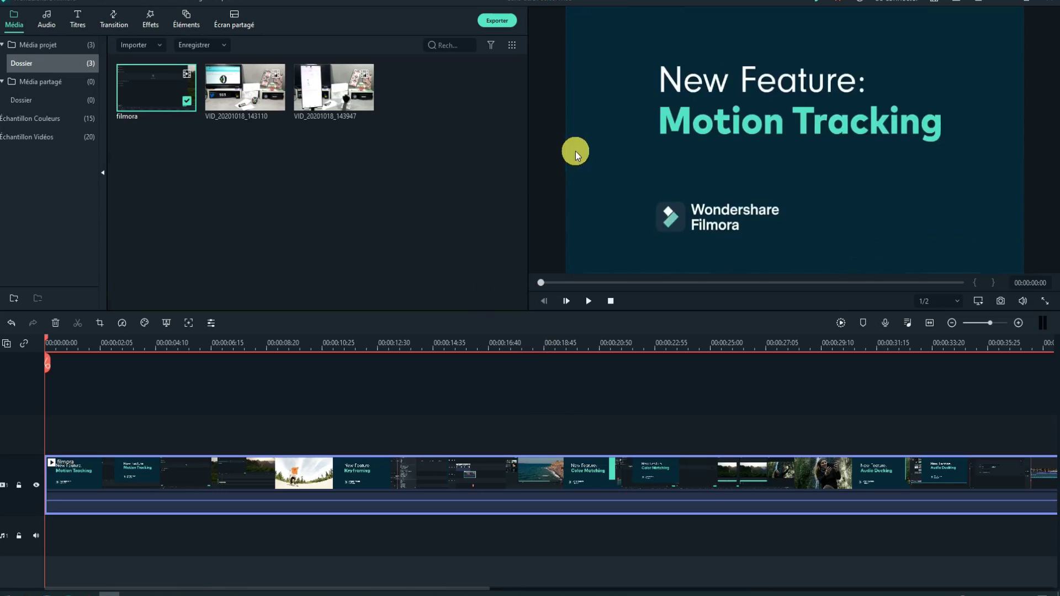
left_click(591, 300)
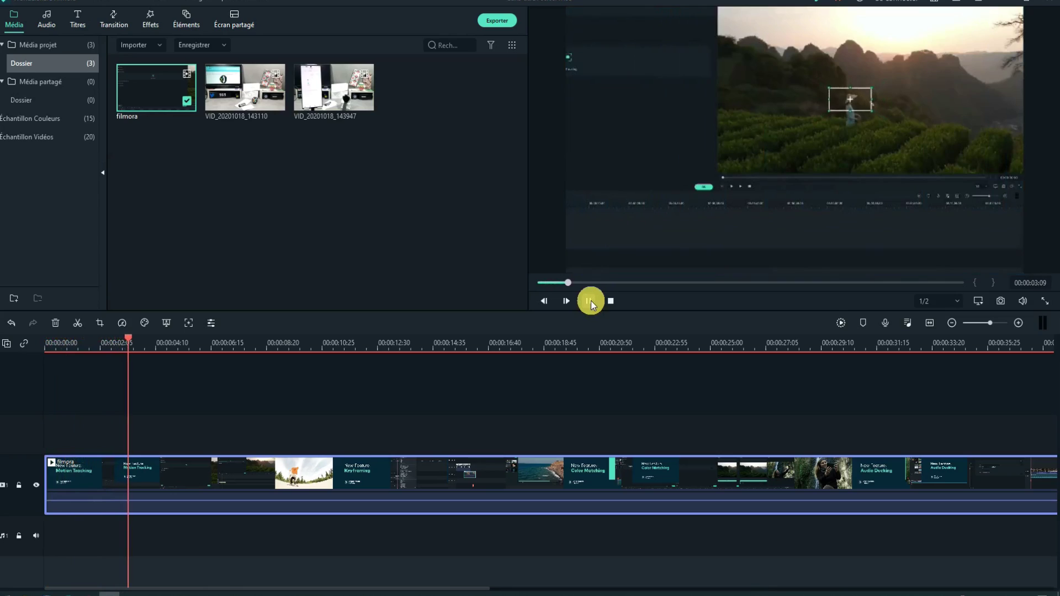
left_click(589, 301)
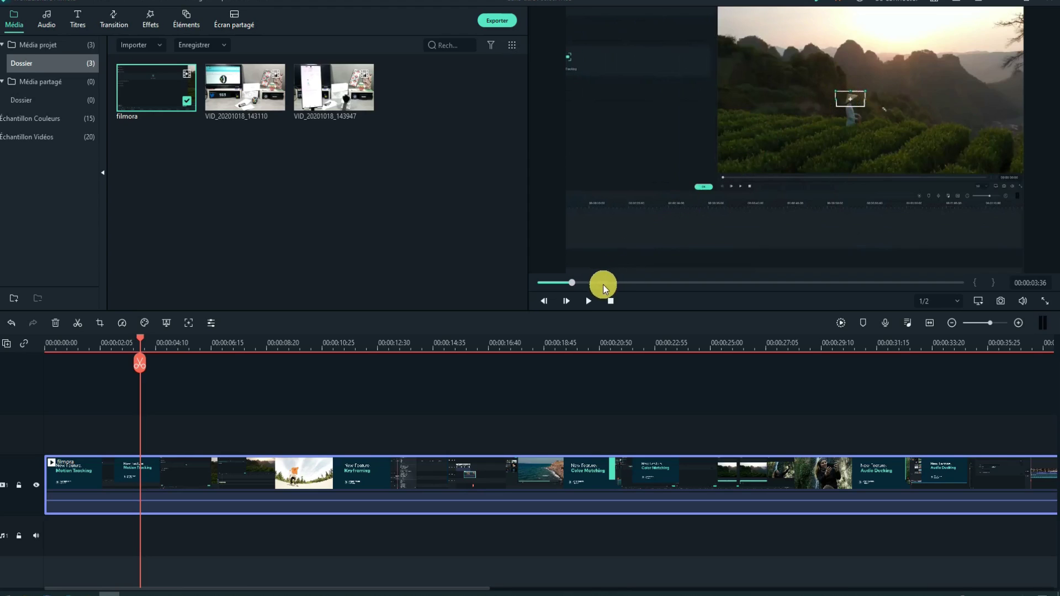
left_click(587, 301)
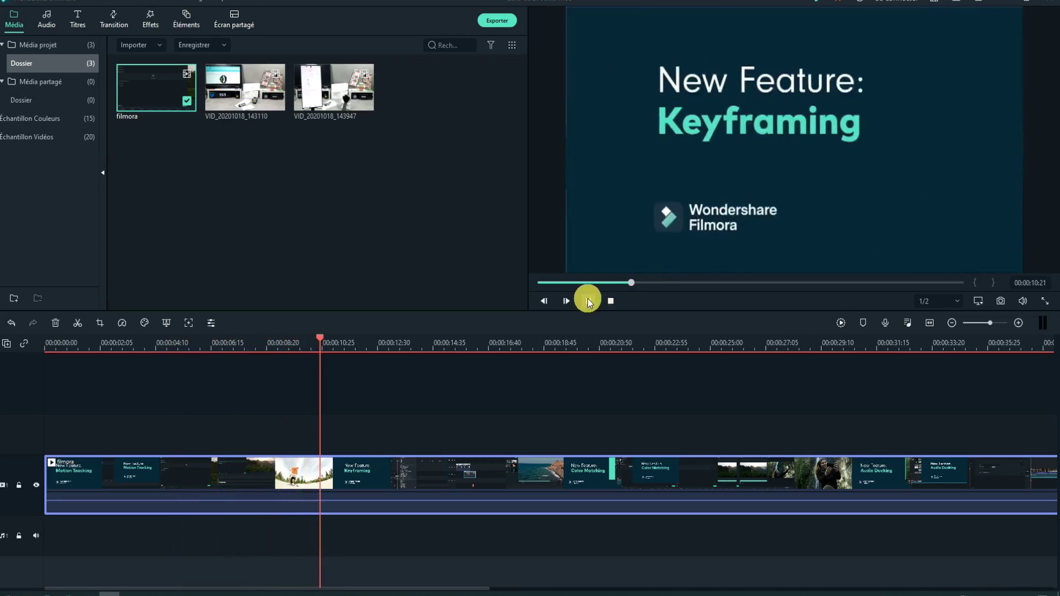
left_click(588, 301)
left_click(616, 282)
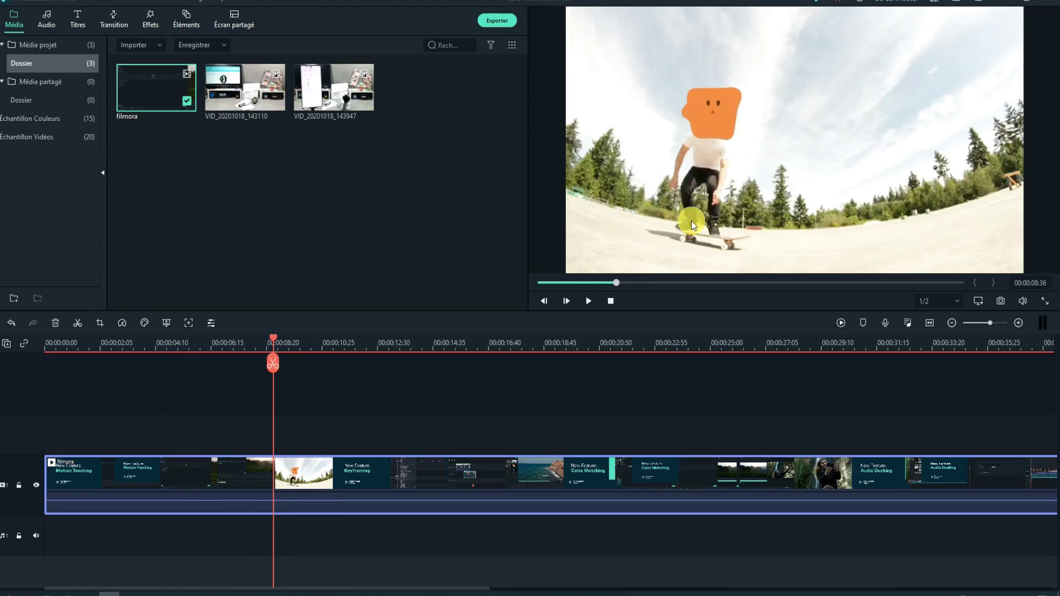
Watch the rest of the filmora clip in full screen, pausing at the Color Matching and More Customization titles, and leave full screen.
left_click(1042, 305)
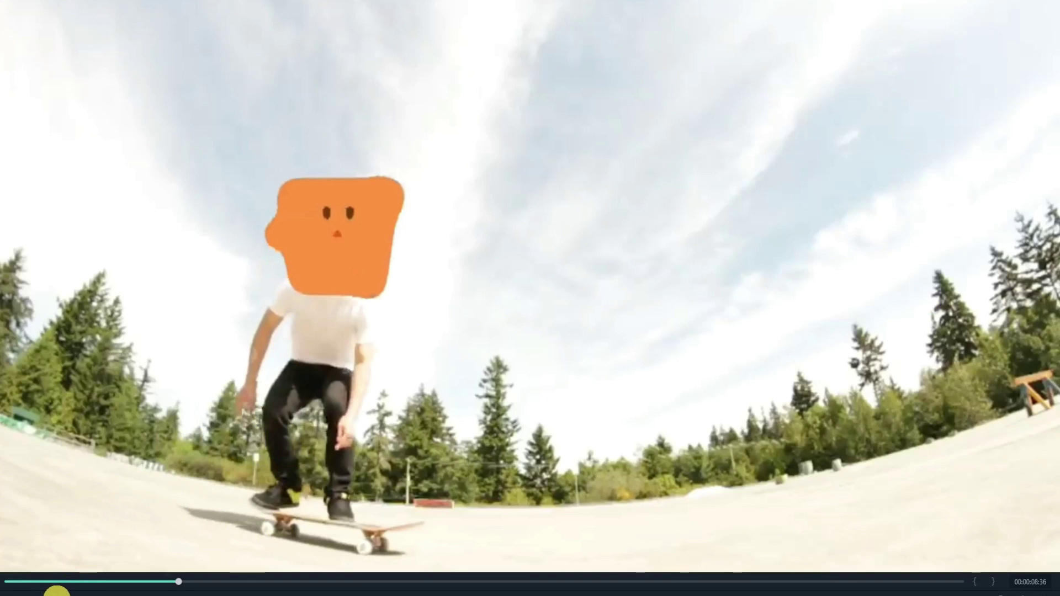
left_click(56, 594)
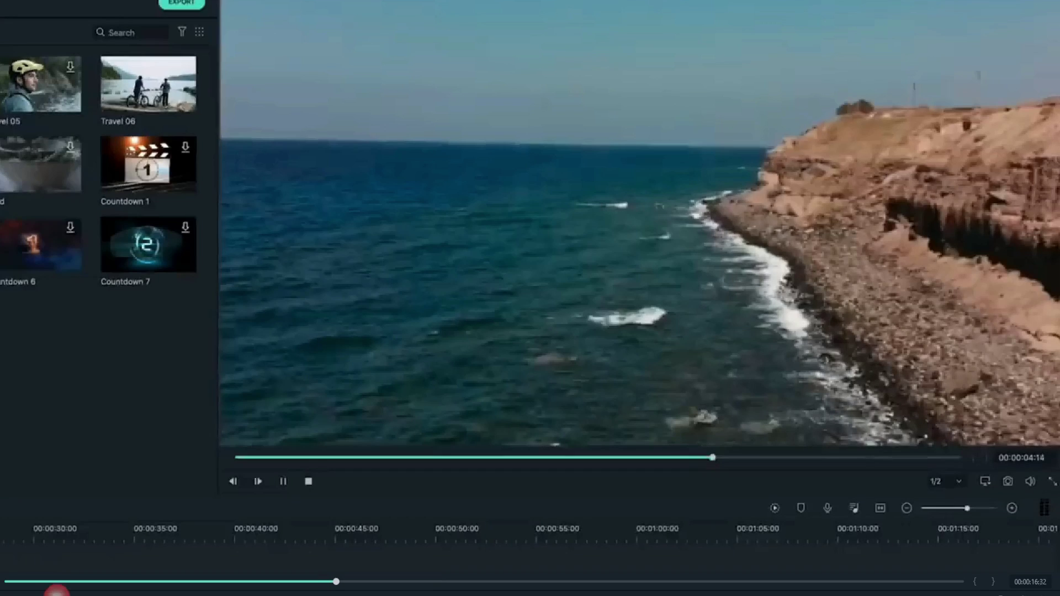
left_click(332, 581)
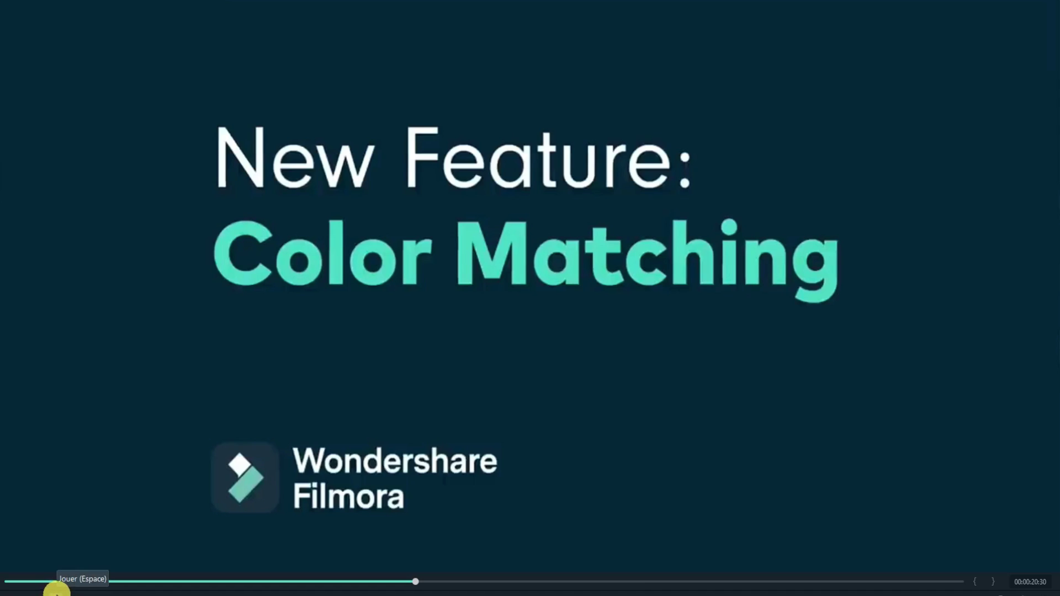
left_click(56, 589)
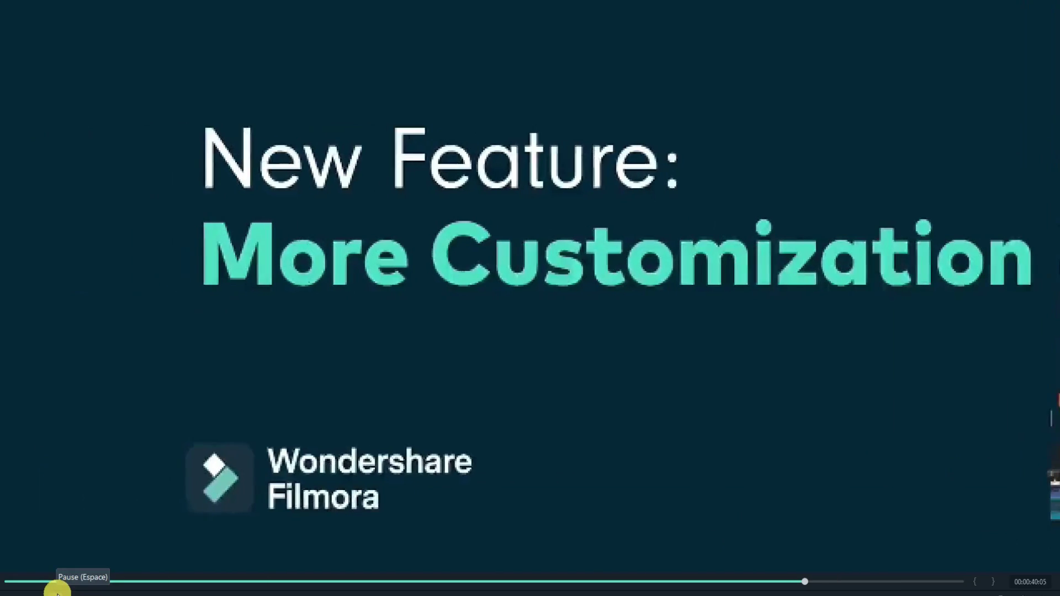
left_click(57, 591)
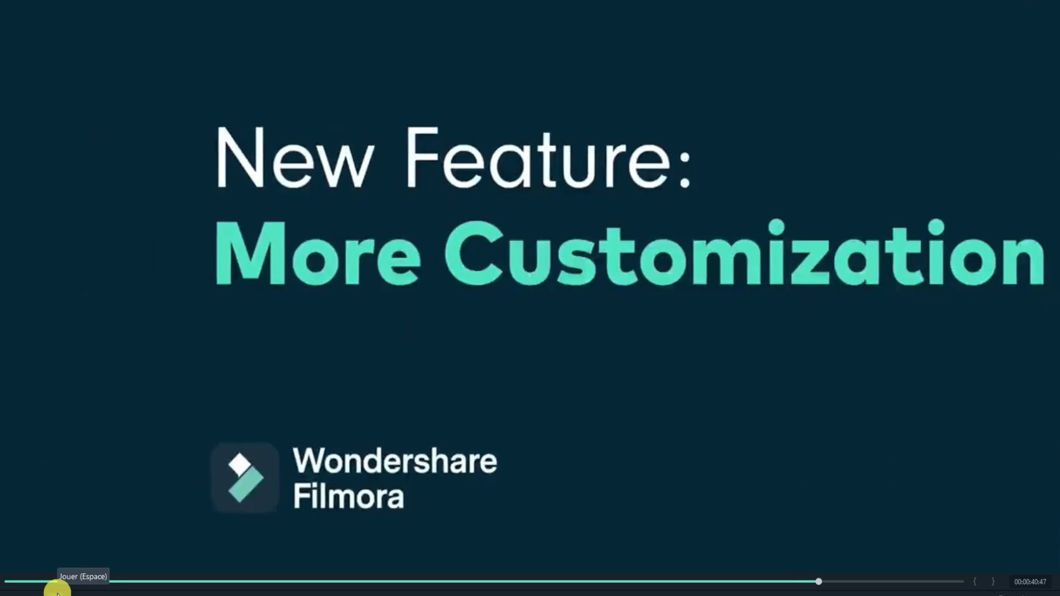
left_click(57, 590)
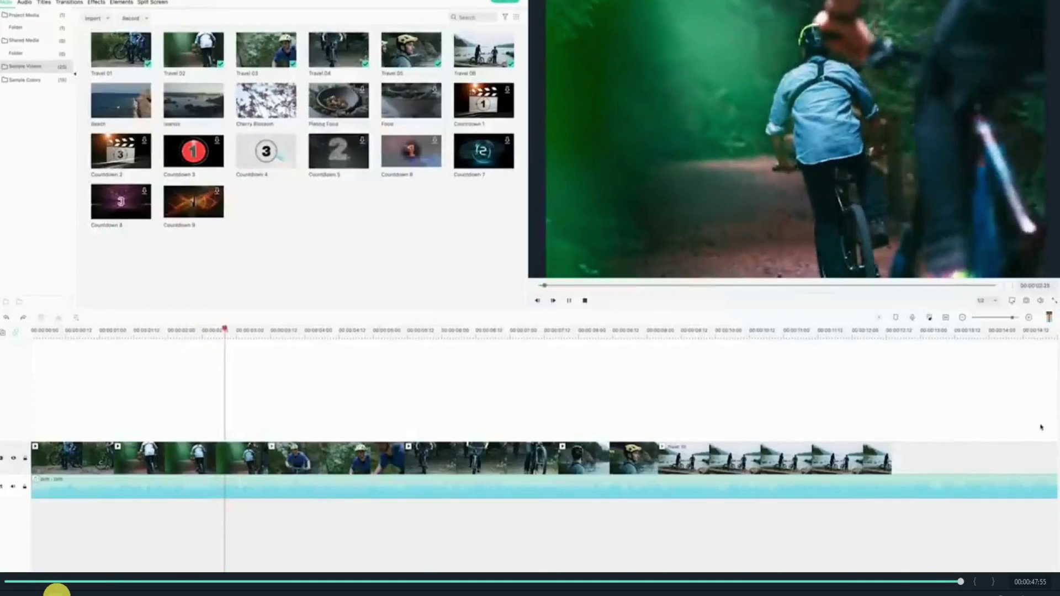
left_click(1041, 590)
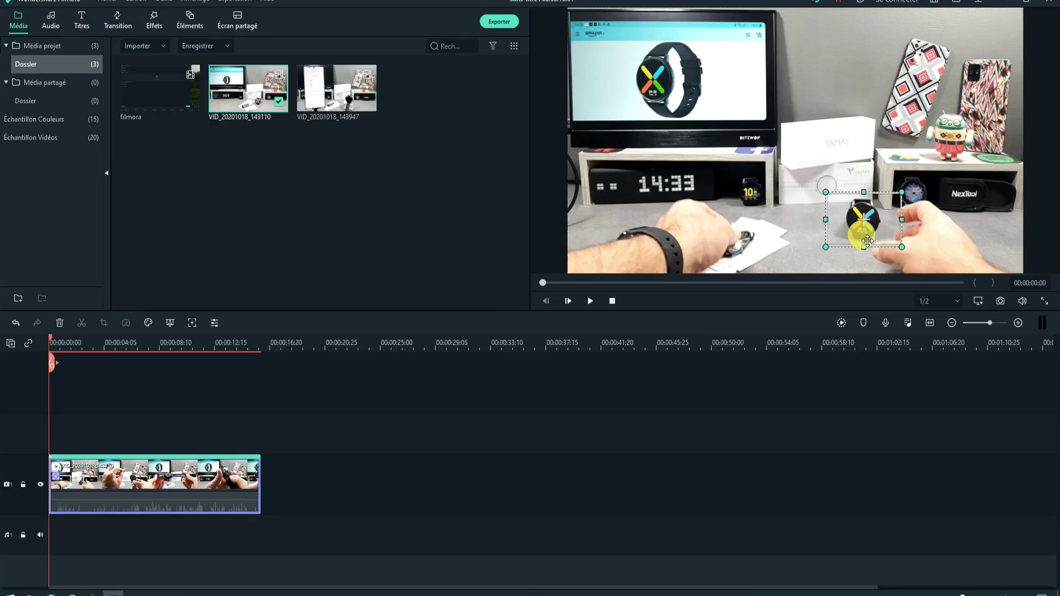
Show the motion tracking settings of the watch clip and choose to import the tracked media from the computer.
left_click(193, 323)
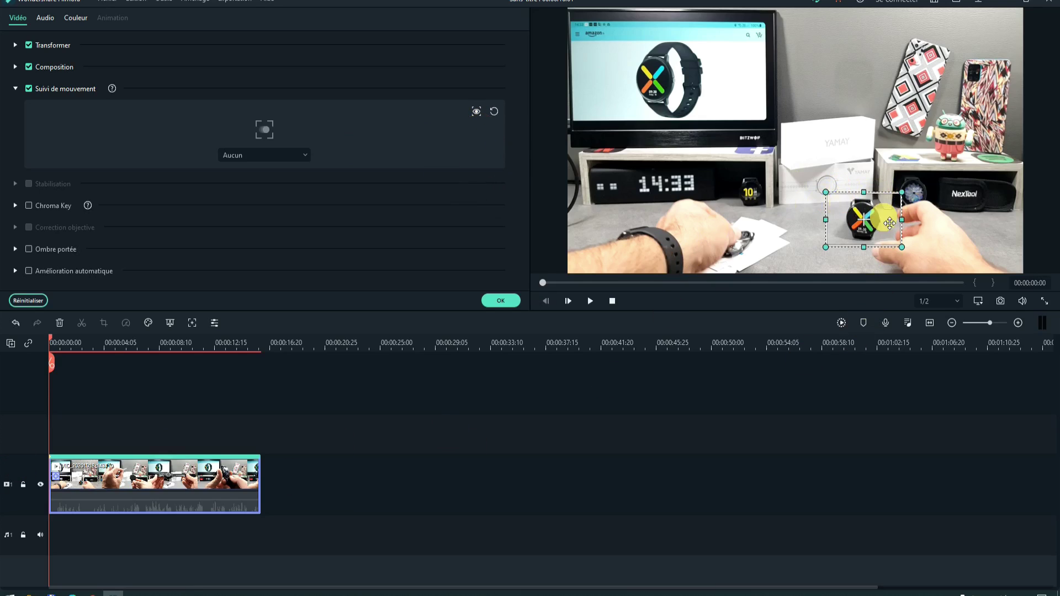
left_click(295, 157)
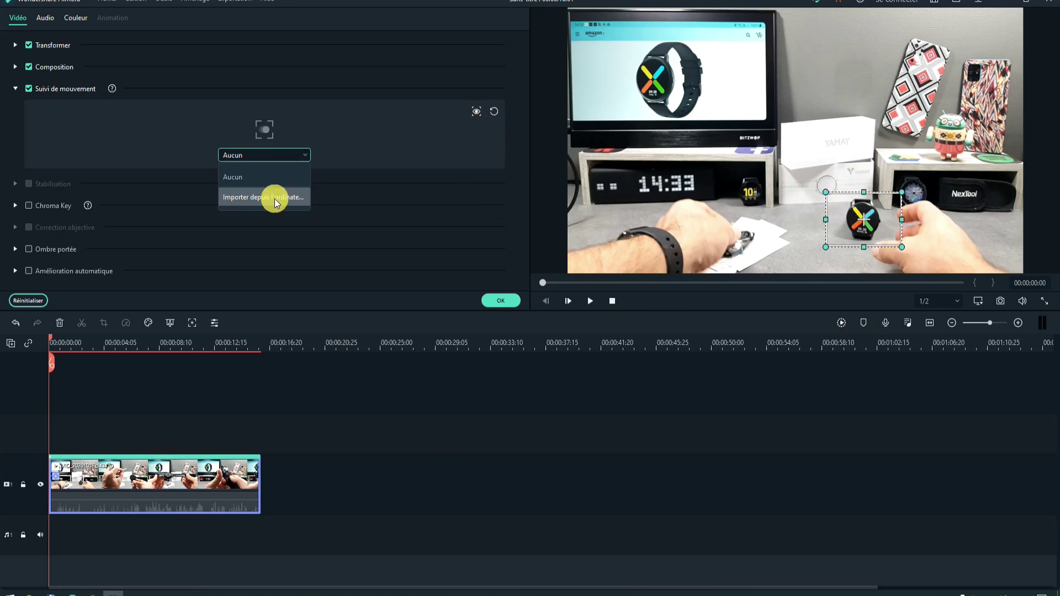
left_click(274, 199)
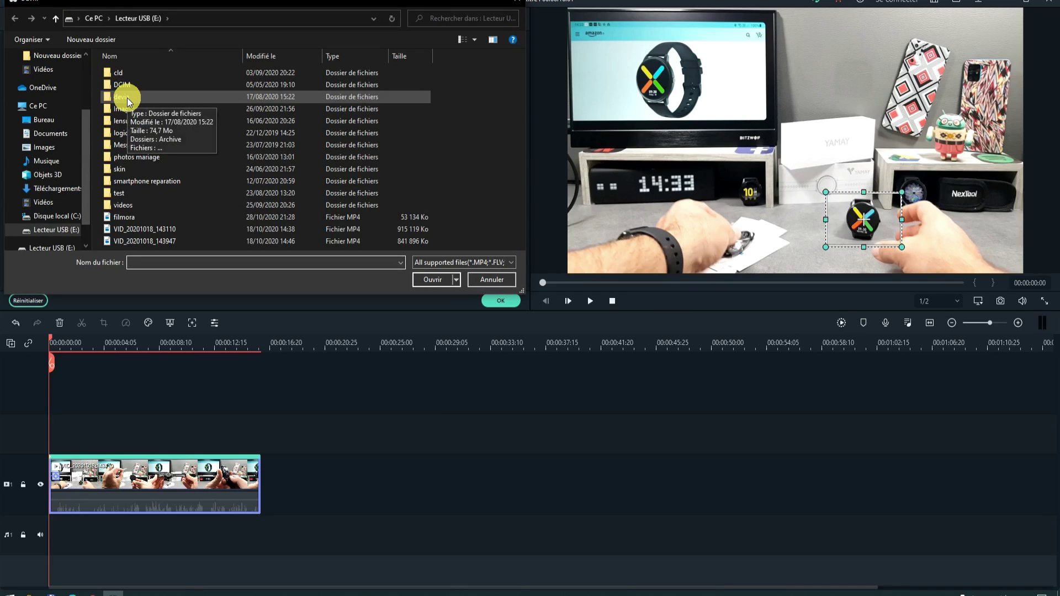
Browse the DCIM, test, devia/Archive and lensun folders on the USB drive for an image to attach to the tracker.
double_click(132, 88)
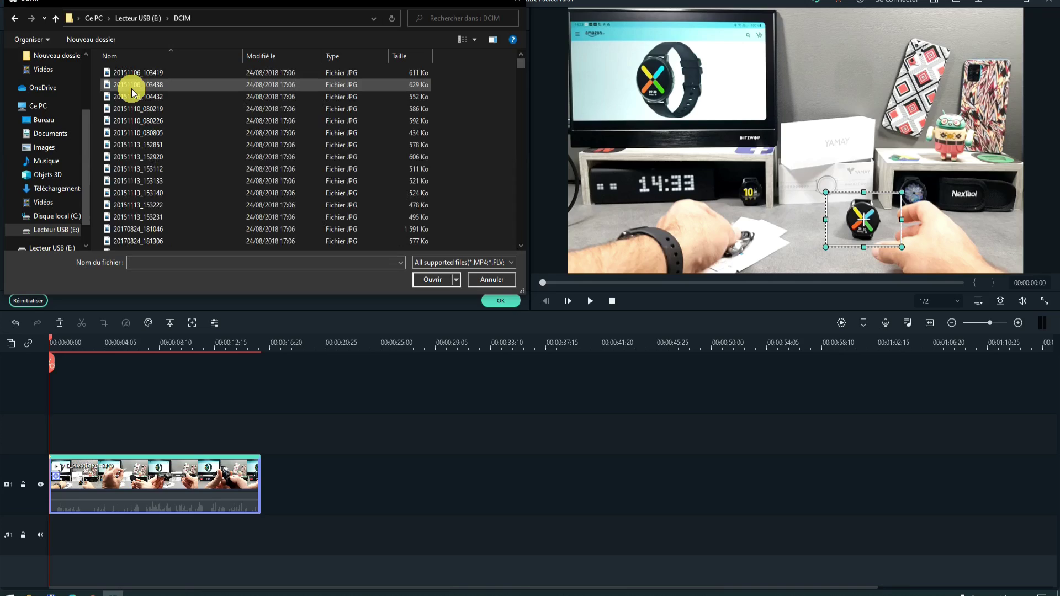
left_click(15, 18)
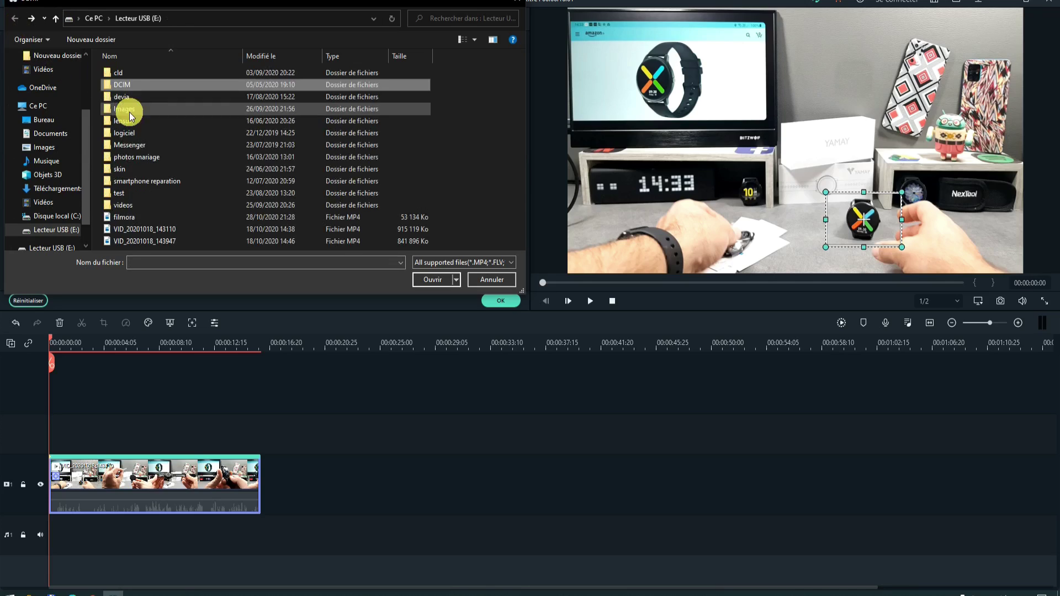
double_click(139, 194)
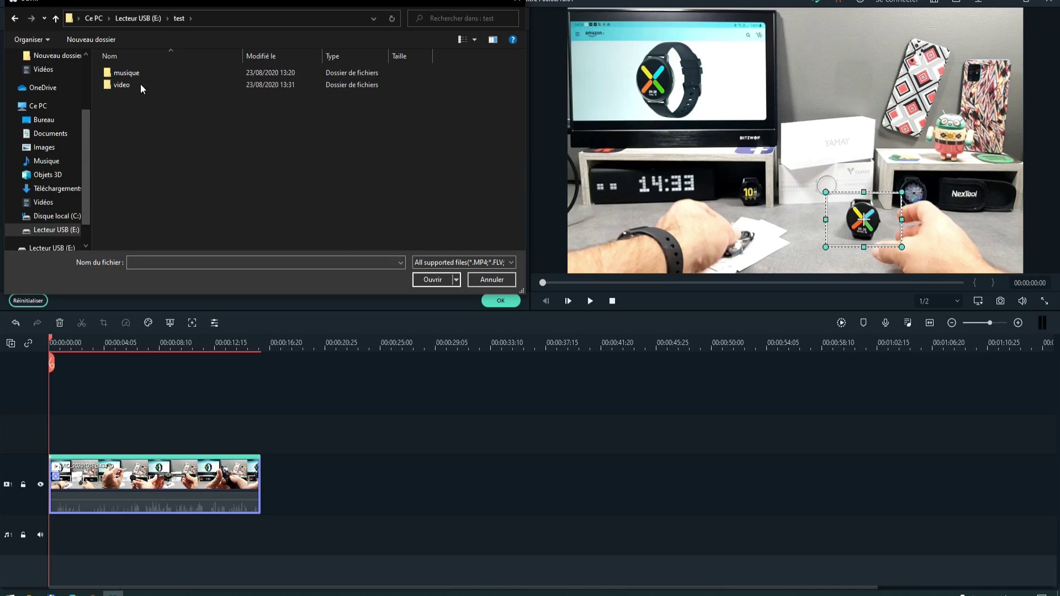
left_click(15, 19)
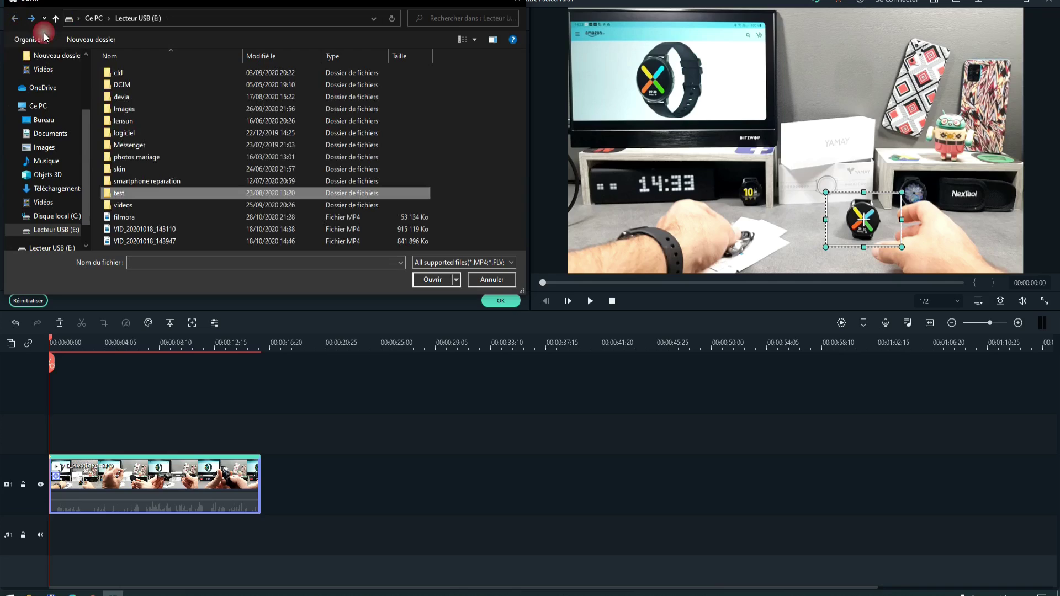
double_click(144, 101)
double_click(147, 71)
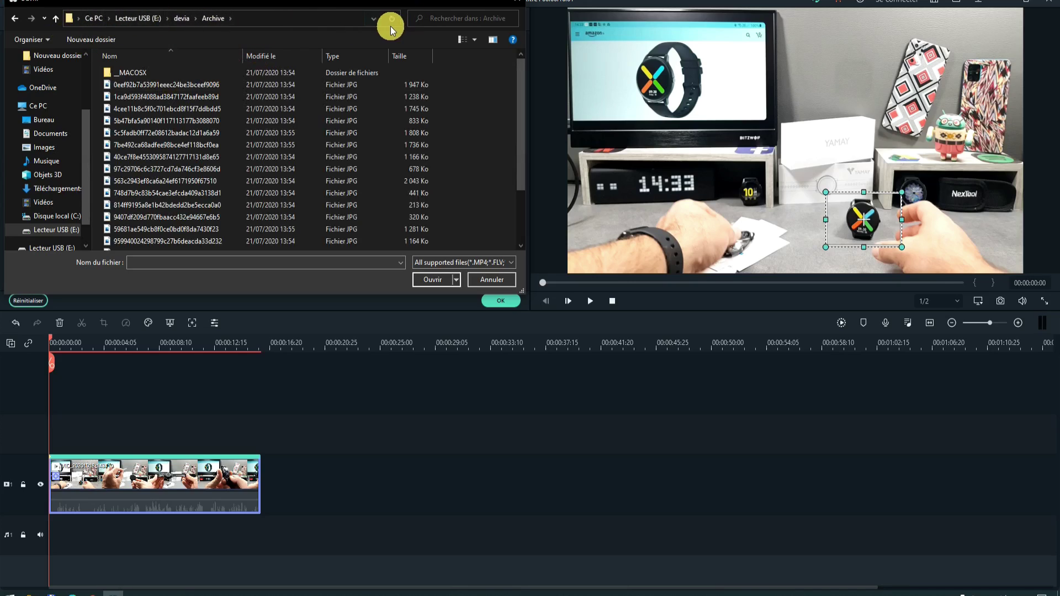
left_click(475, 39)
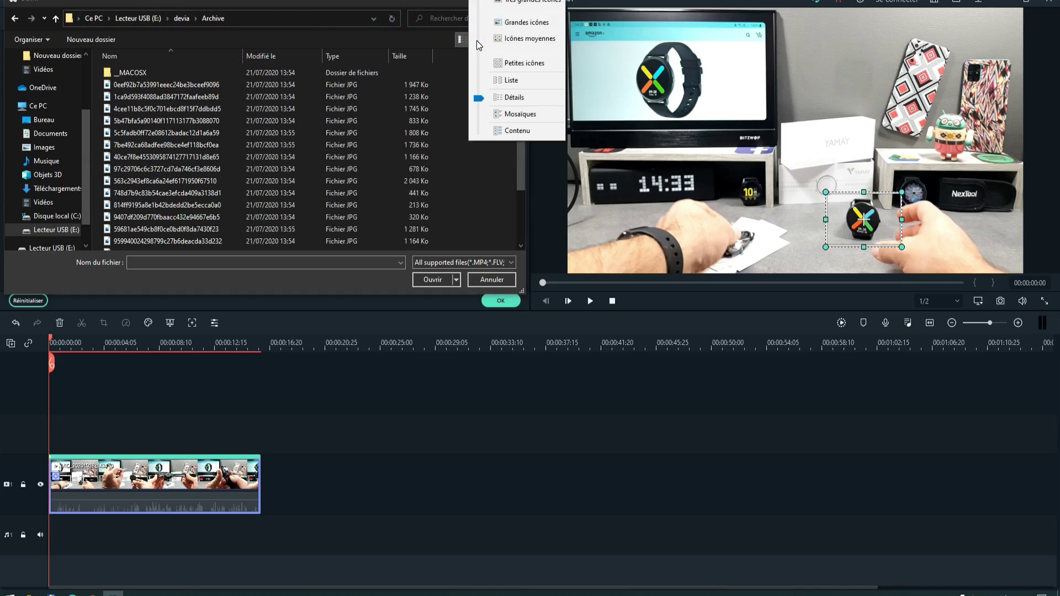
left_click(511, 22)
scroll(448, 138, "down", 1)
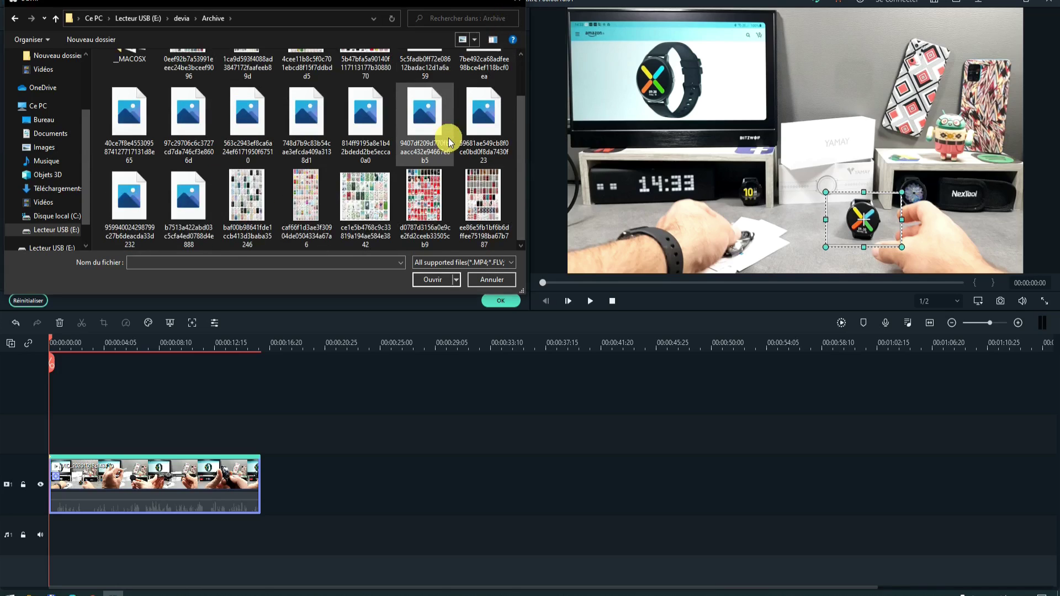
scroll(409, 139, "up", 1)
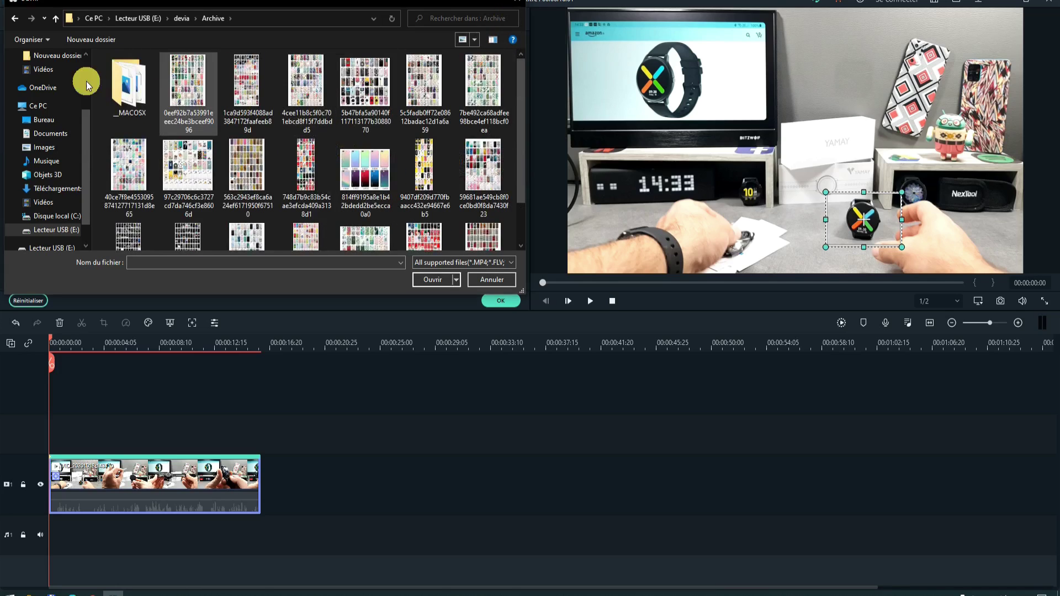
left_click(13, 18)
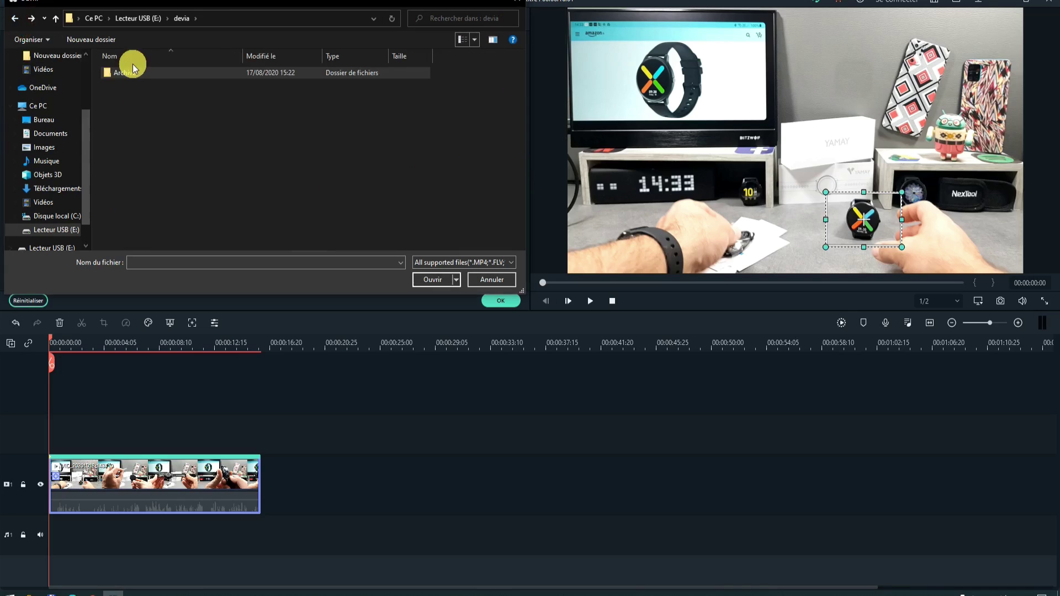
left_click(15, 21)
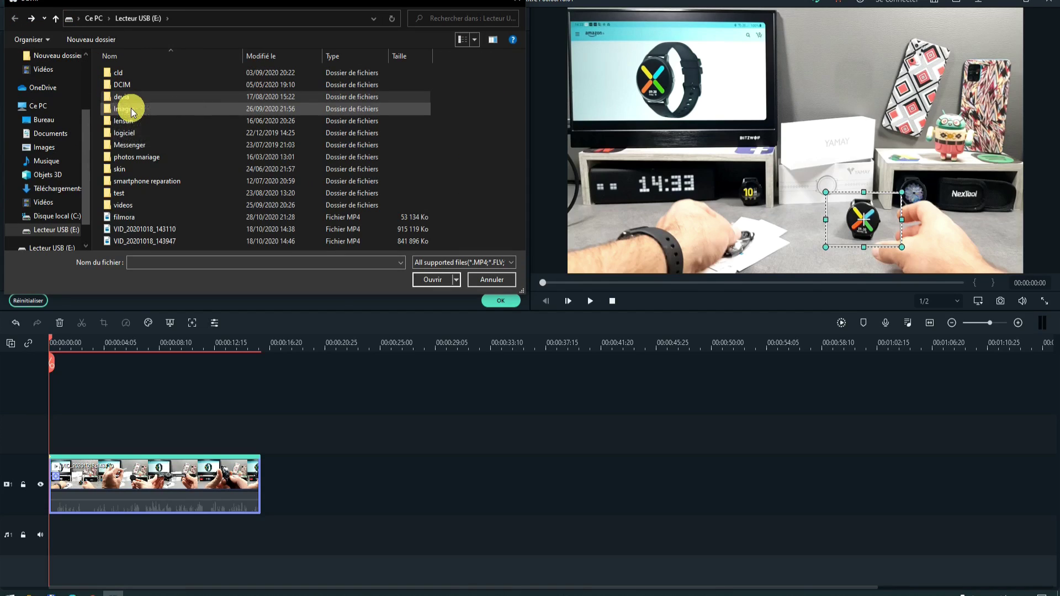
left_click(131, 108)
double_click(138, 121)
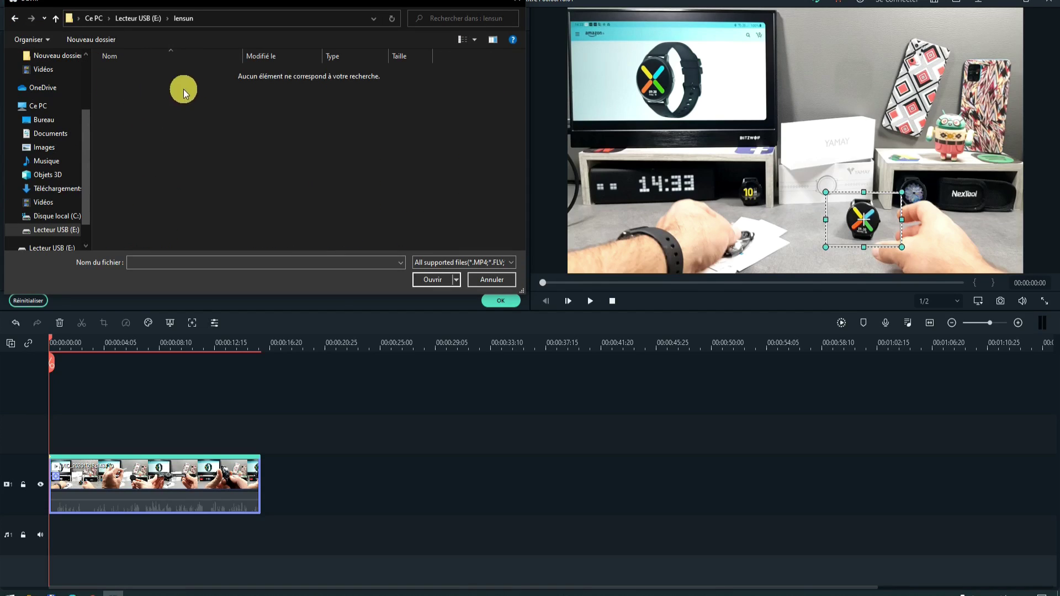
left_click(26, 24)
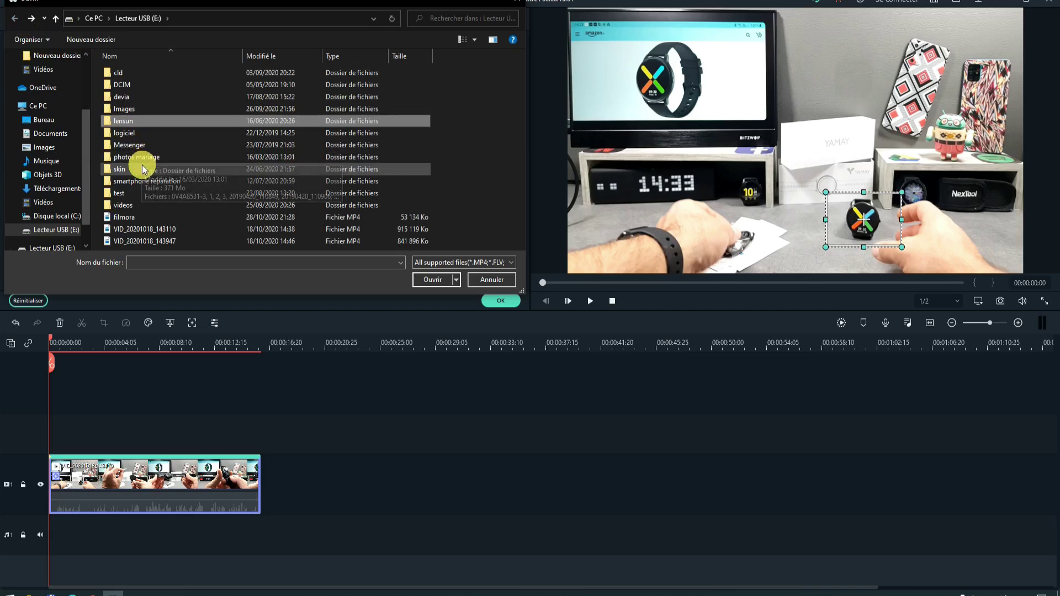
Import the camouflage image 20200607_141004 from the skin folder and attach it to the motion tracker.
double_click(141, 165)
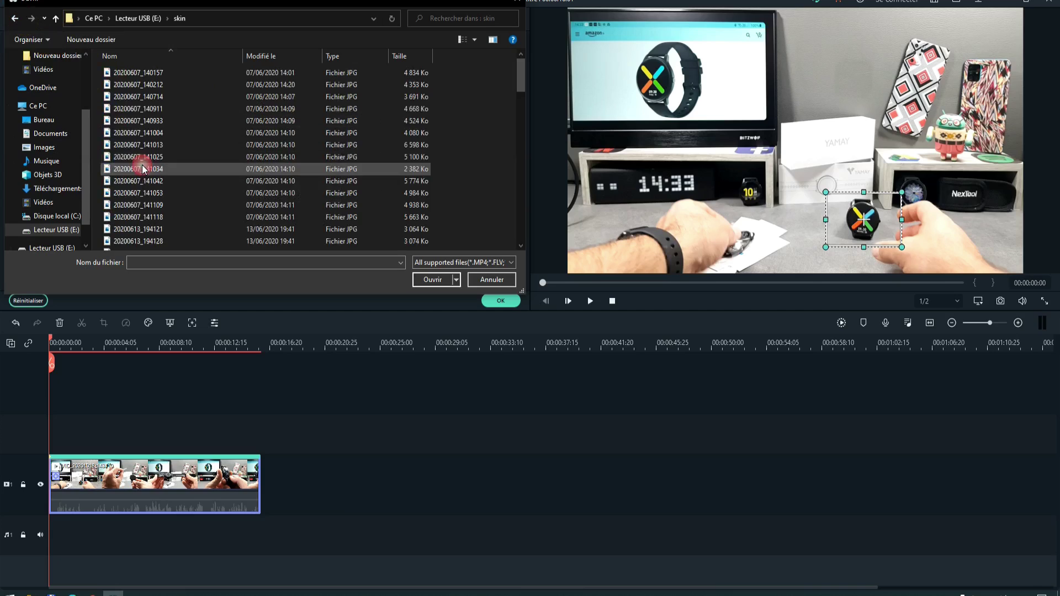
left_click(475, 39)
left_click(500, 23)
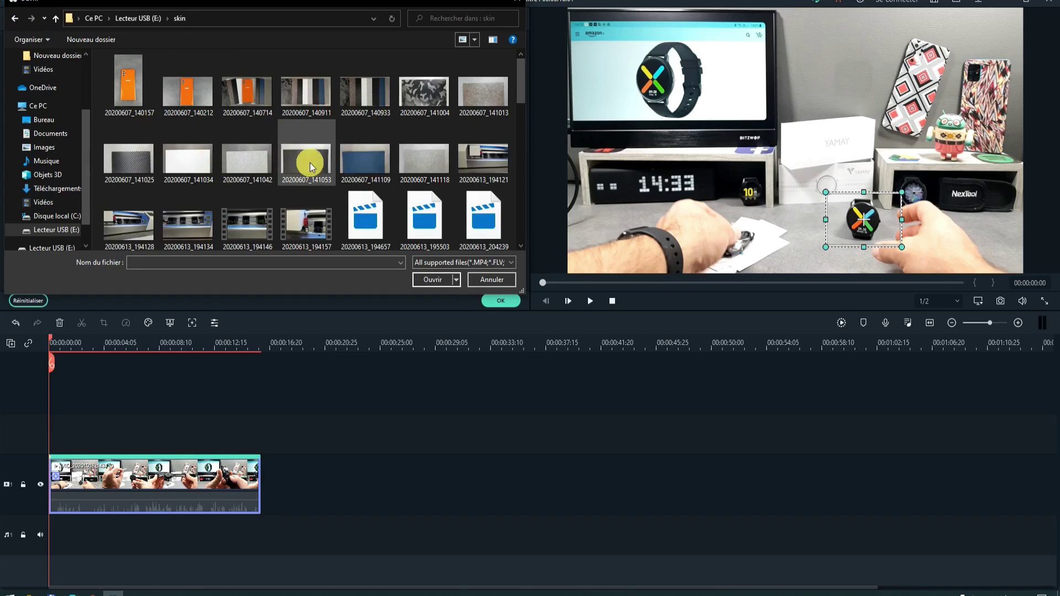
left_click(408, 113)
left_click(436, 279)
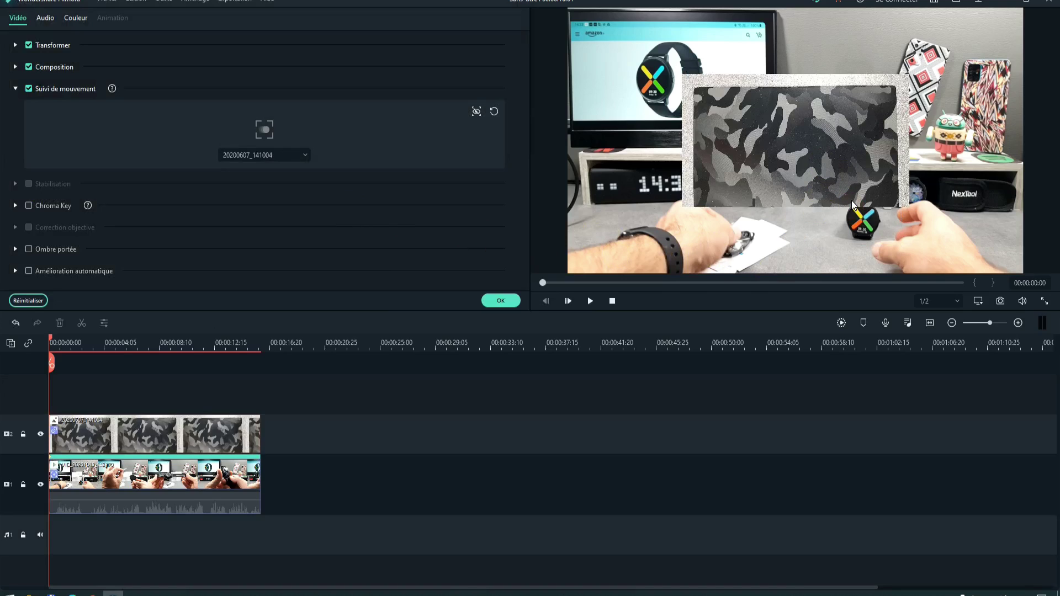
Shrink the camouflage image and place it over the hand-held watch, and play the clip to check the tracking.
left_click(793, 155)
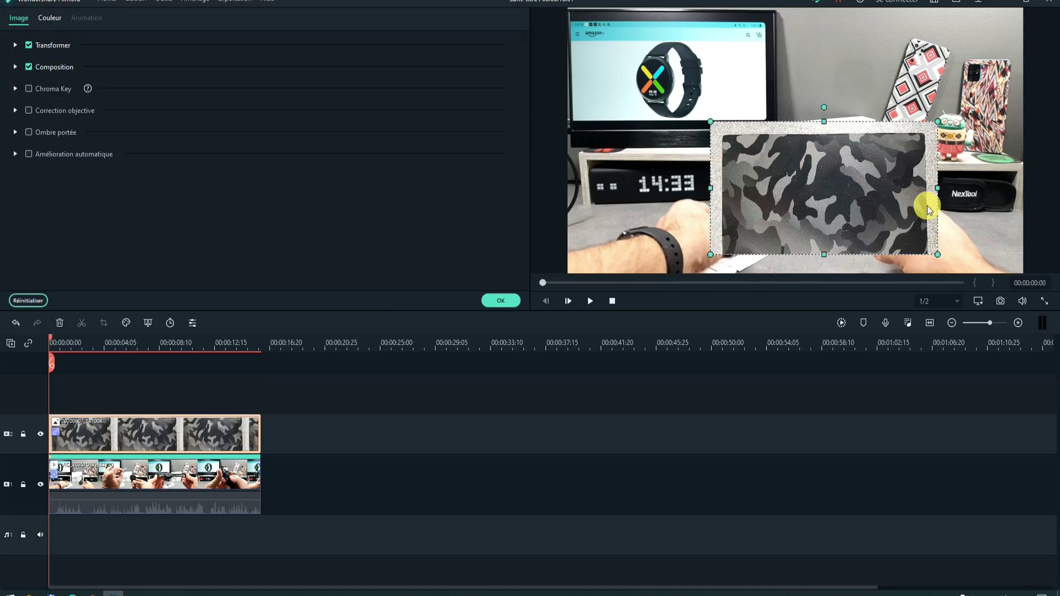
left_click_drag(937, 255, 884, 225)
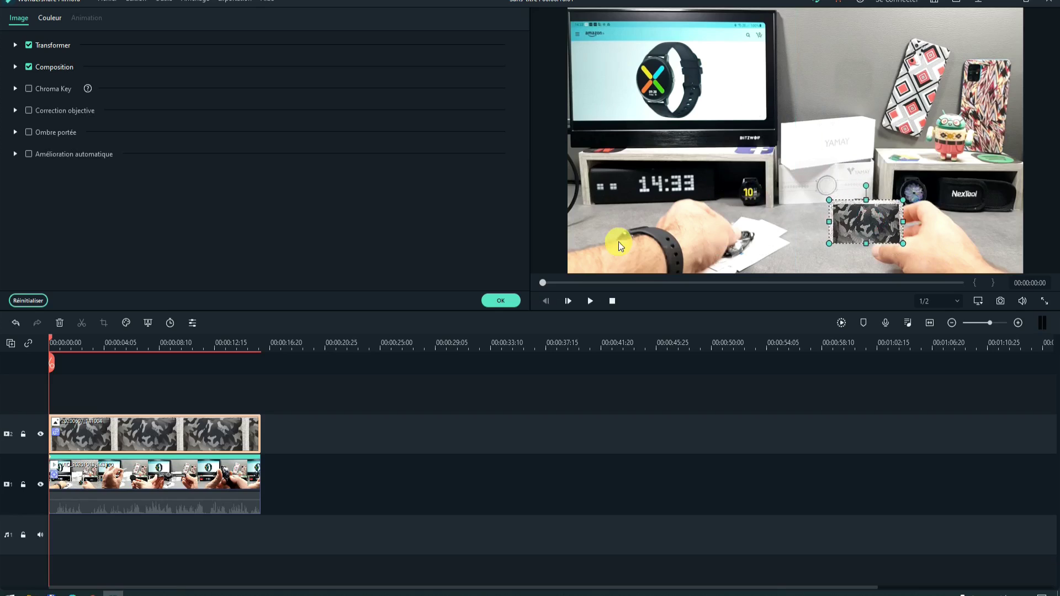
left_click(499, 303)
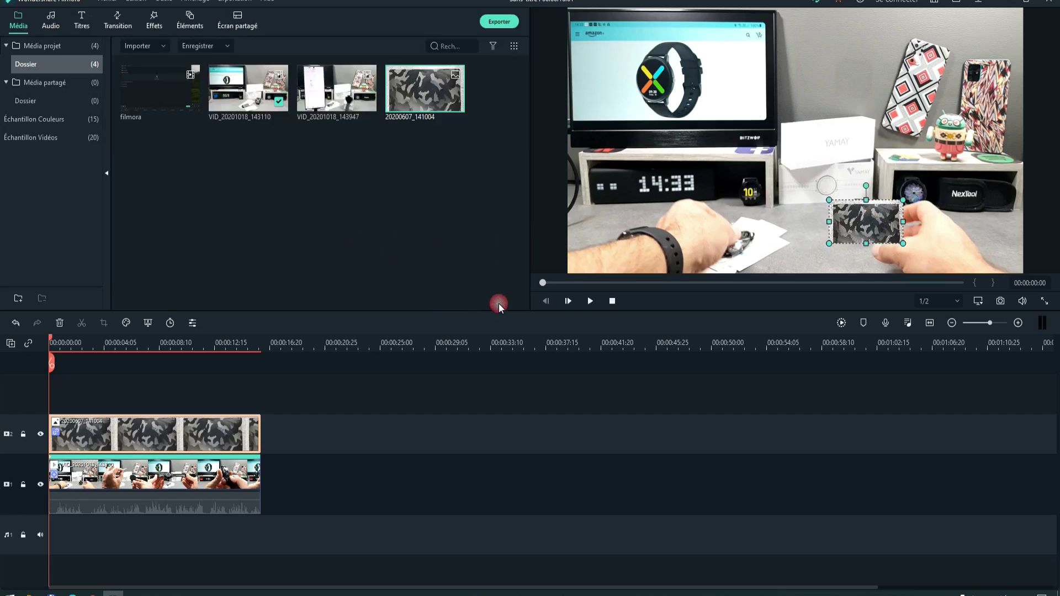
left_click(587, 302)
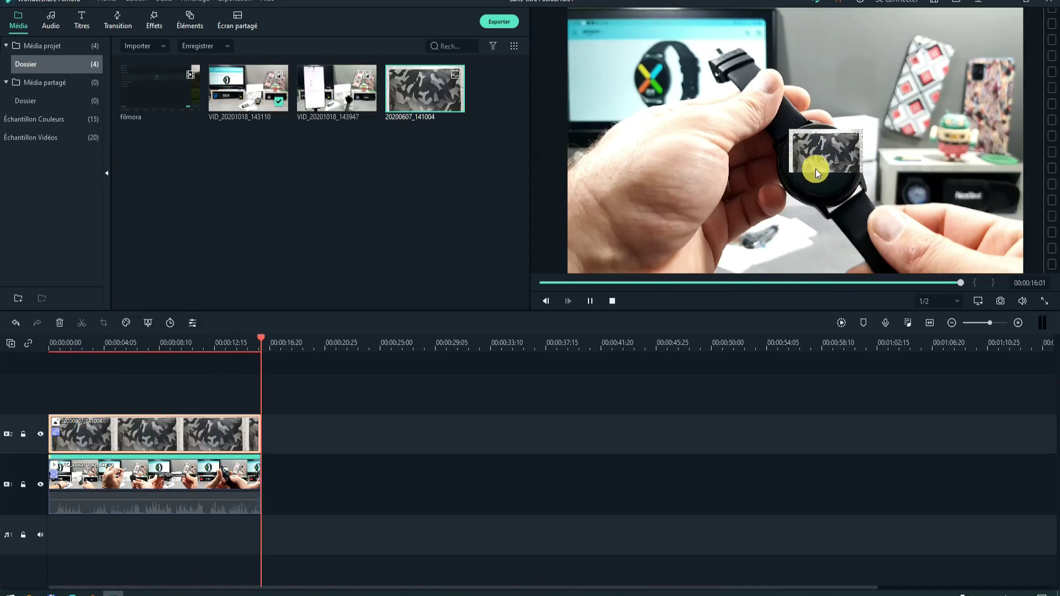
left_click(597, 296)
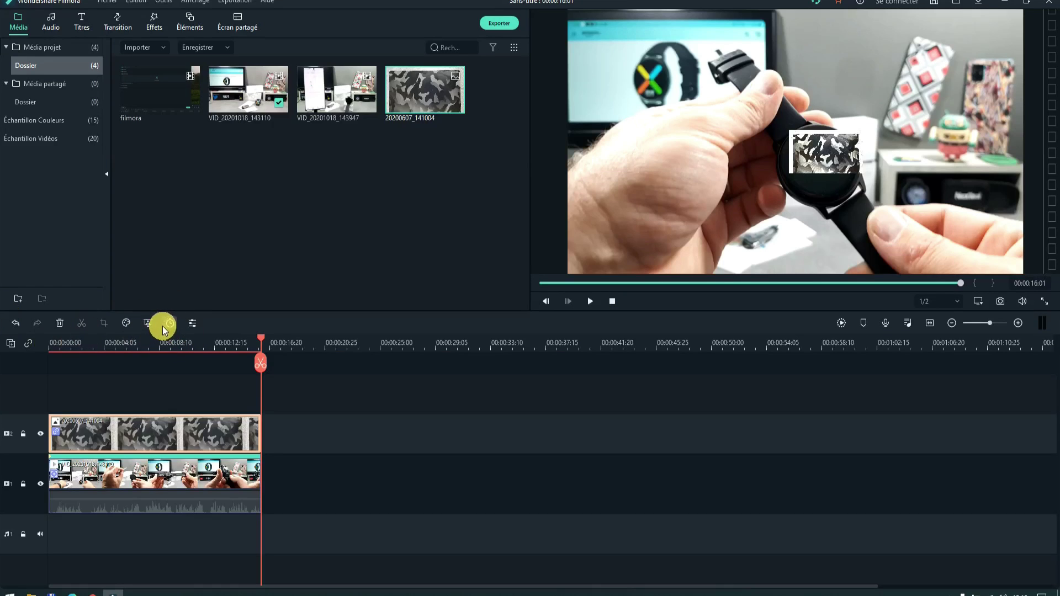
Examine the color matching settings and comparison view for the camouflage image, and close the comparison.
left_click(122, 324)
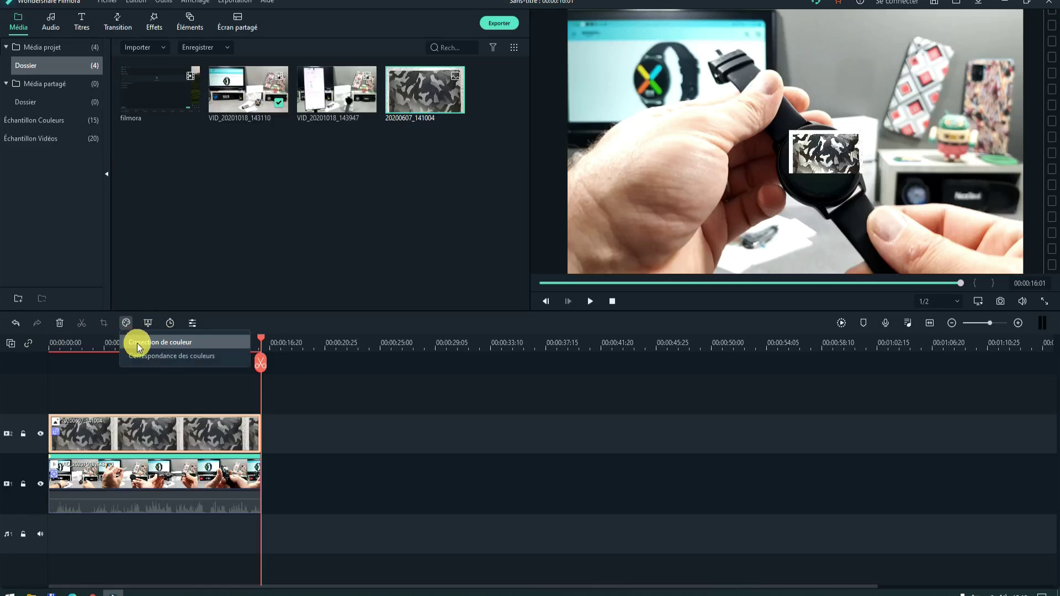
left_click(157, 357)
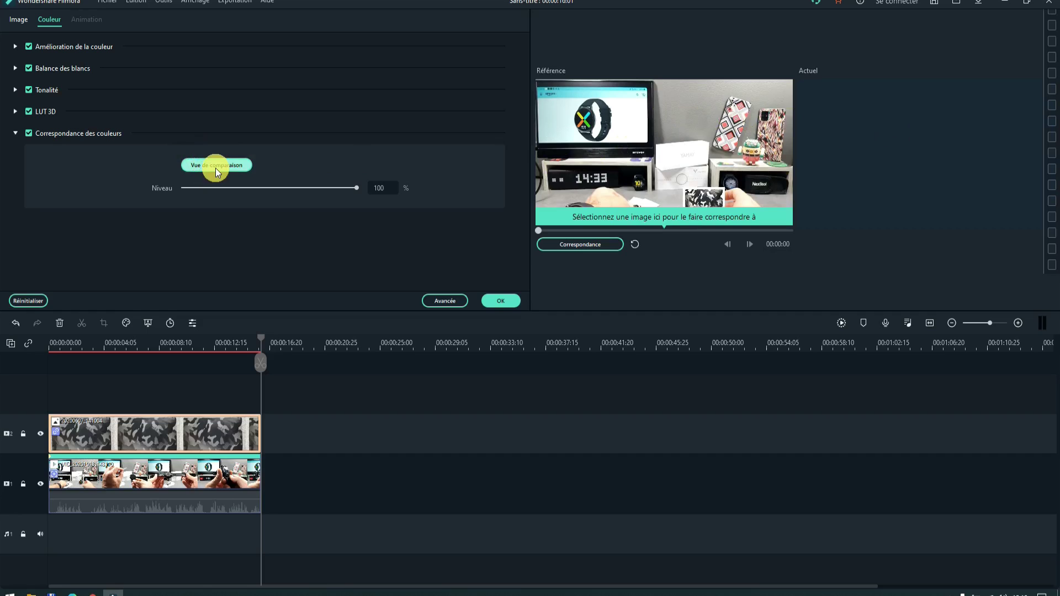
left_click(500, 301)
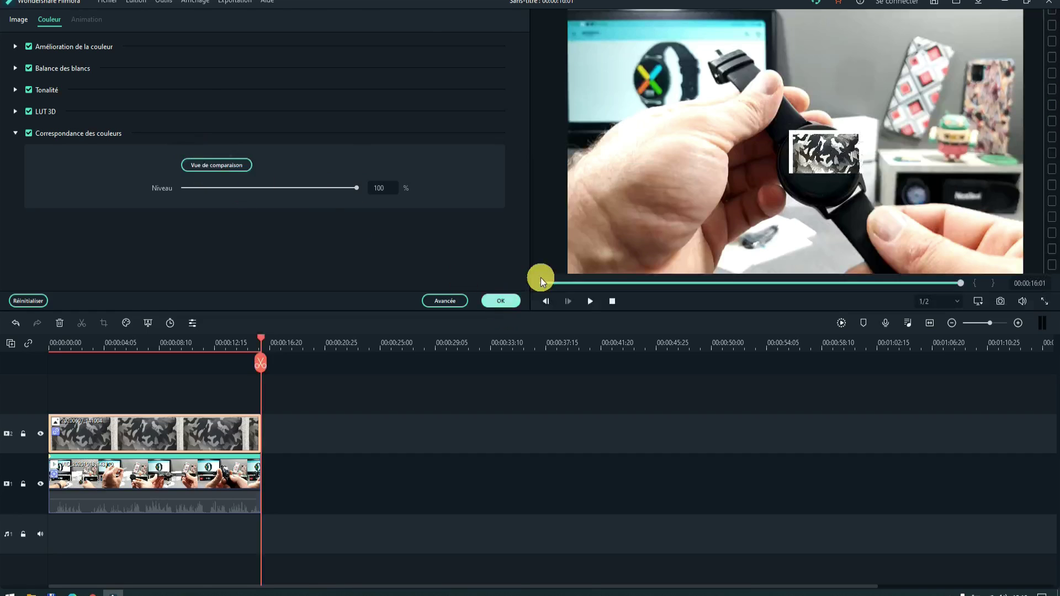